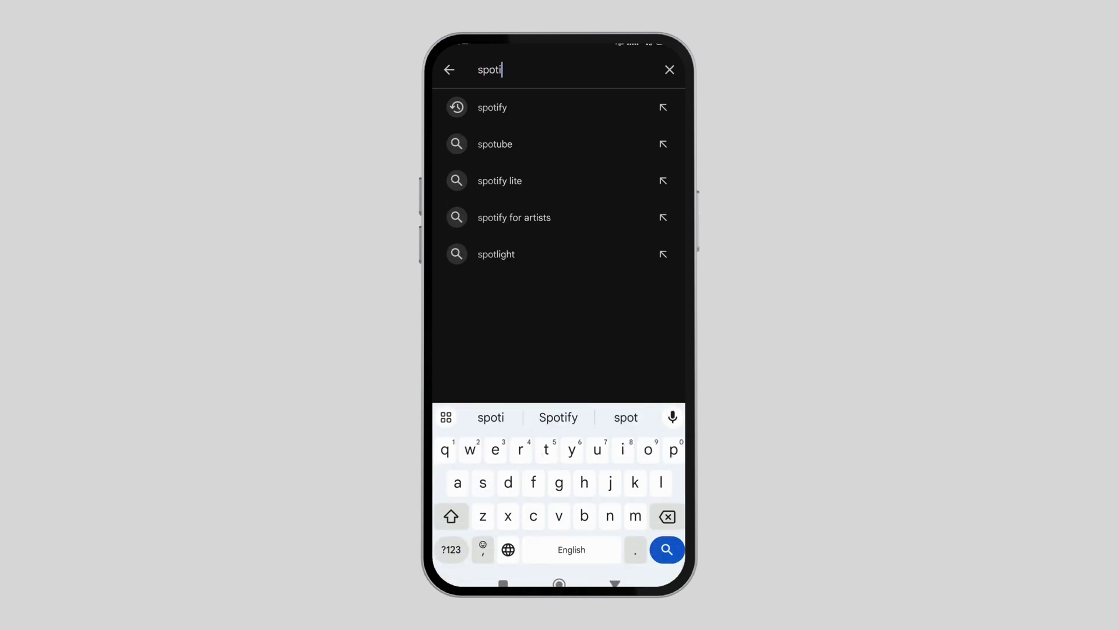
Search Google Play for Spotify and open the installed Spotify: Music and Podcasts page.
left_click(492, 107)
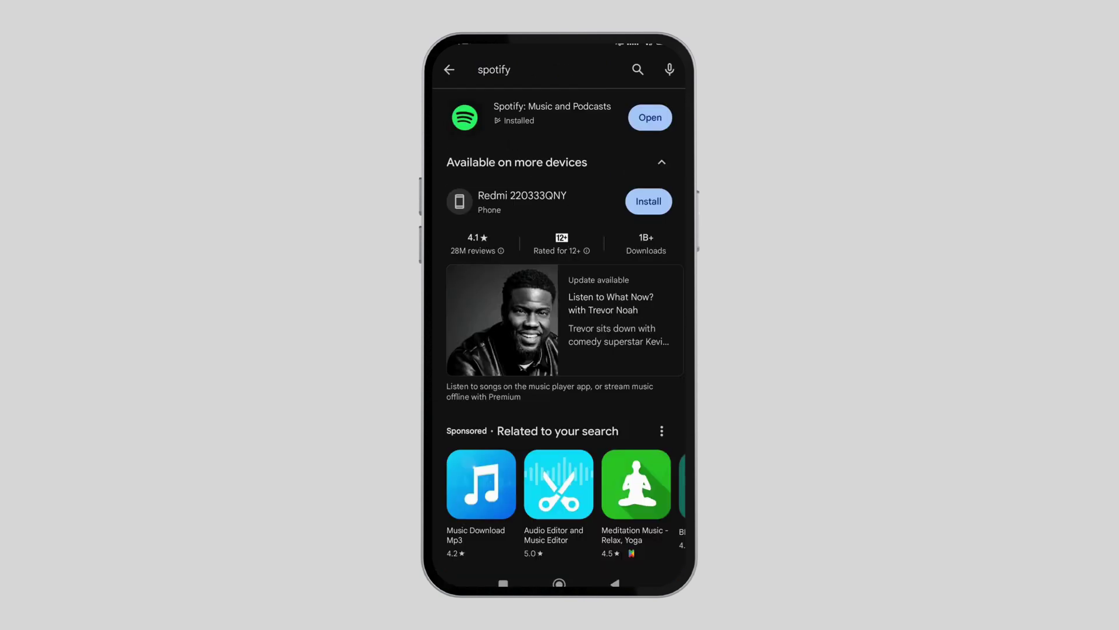
left_click(512, 112)
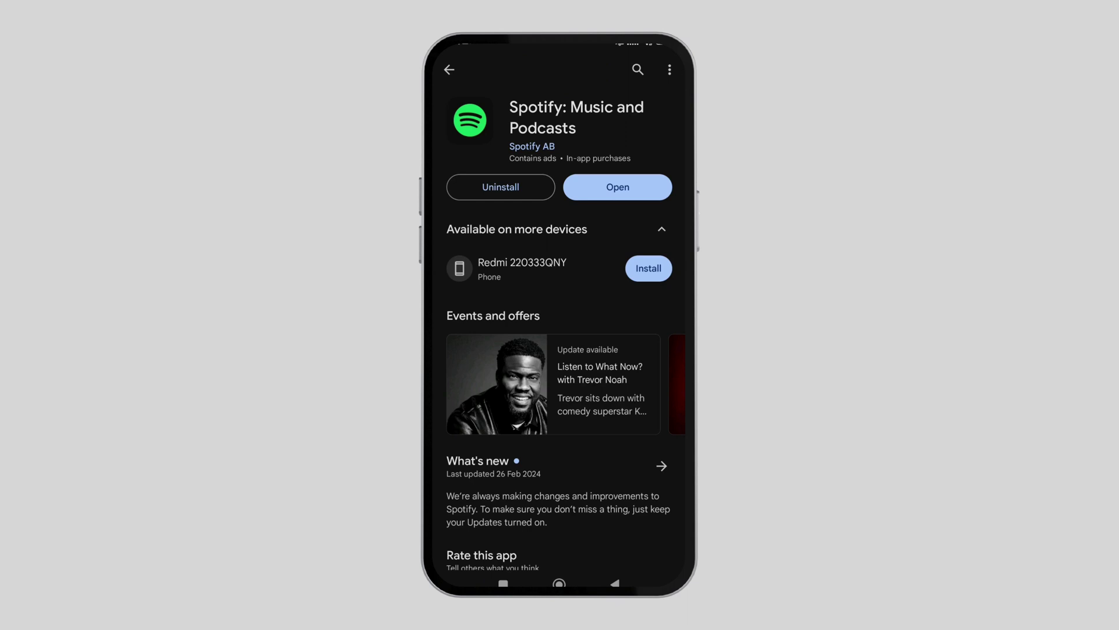
Leave Google Play for the phone's home screen.
left_click(559, 583)
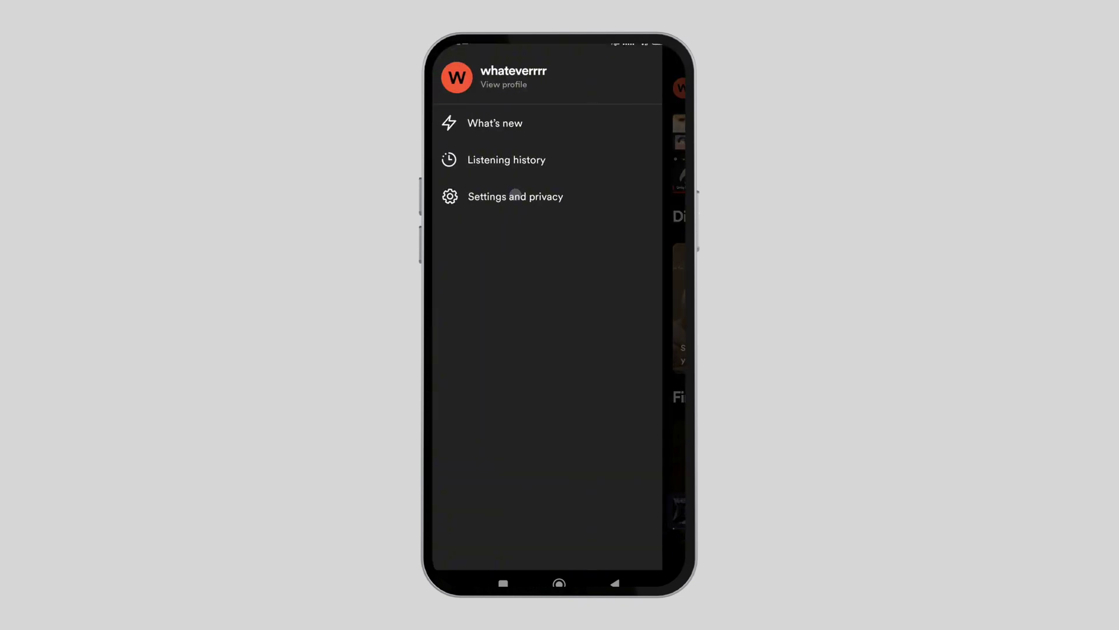
scroll(559, 387, "down", 10)
scroll(579, 398, "down", 3)
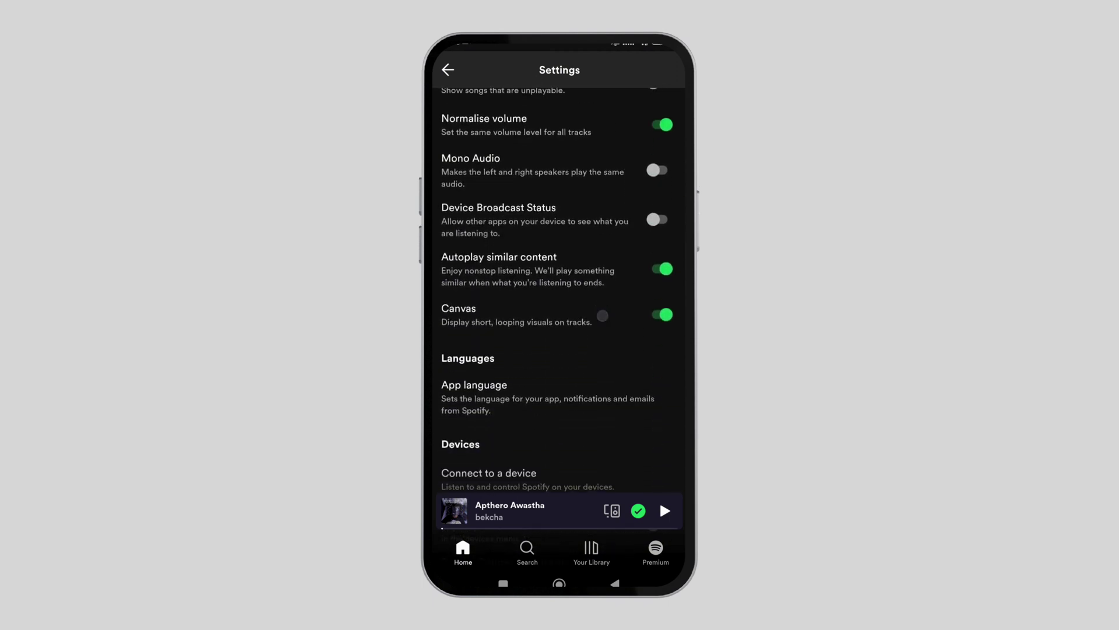
scroll(500, 269, "down", 1)
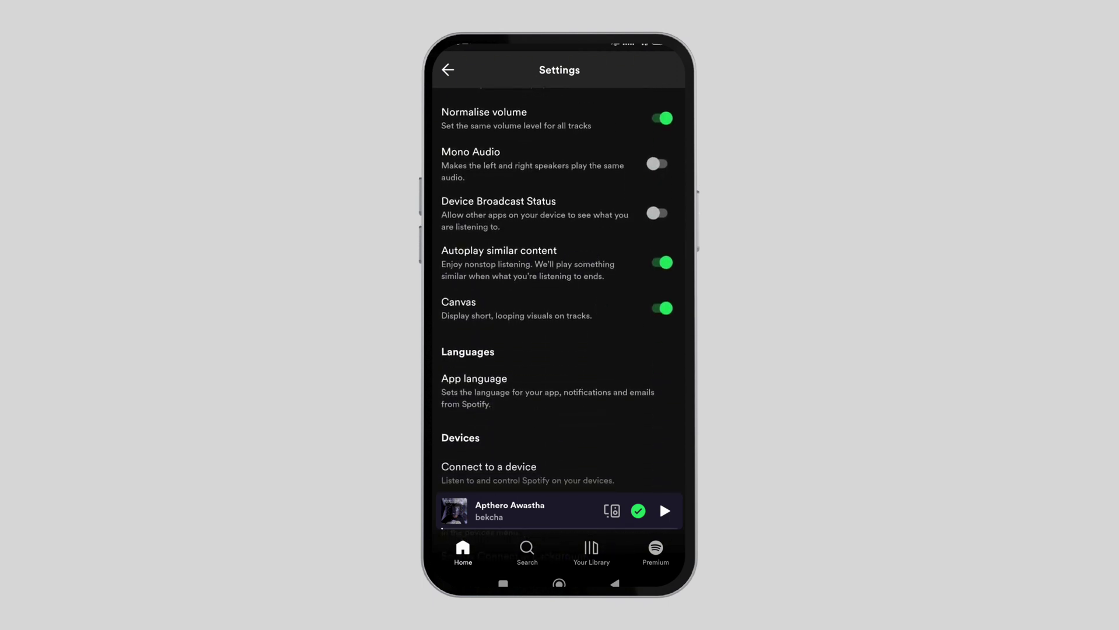